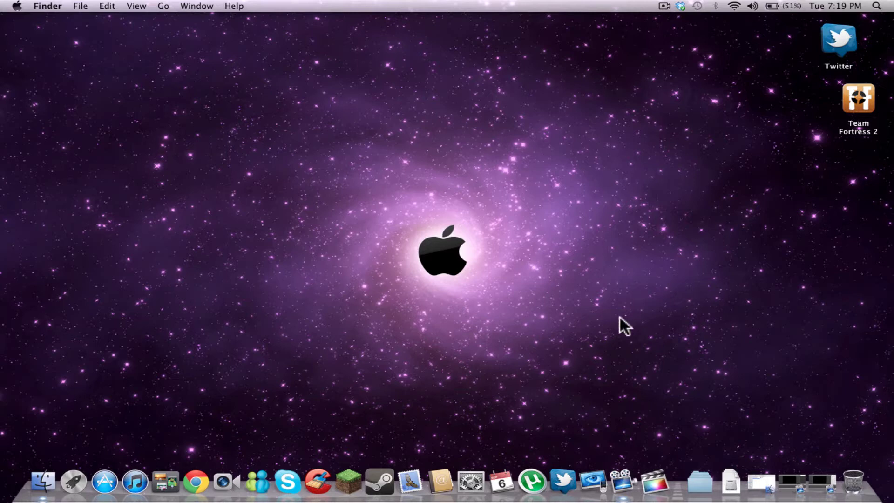
Step: Launch EyeTV and record a stretch of the live Xbox gameplay, then stop recording
{"action": "left_click", "coordinate": [594, 482]}
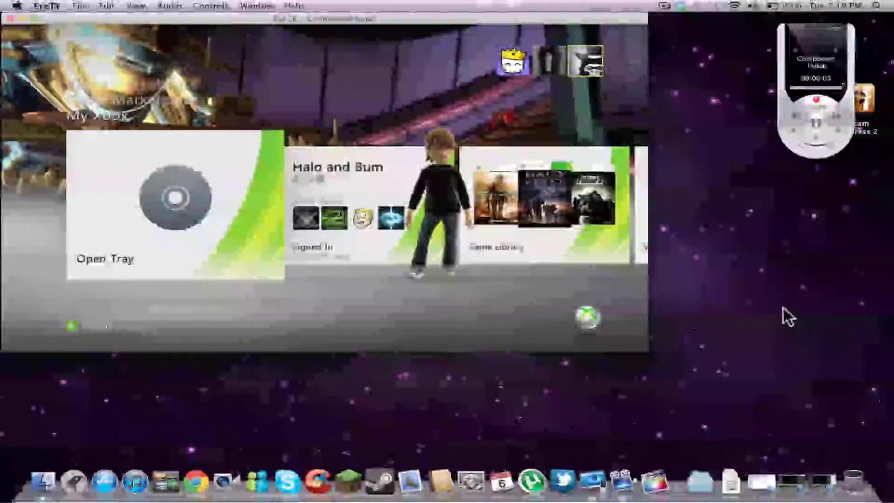
{"action": "left_click", "coordinate": [819, 117]}
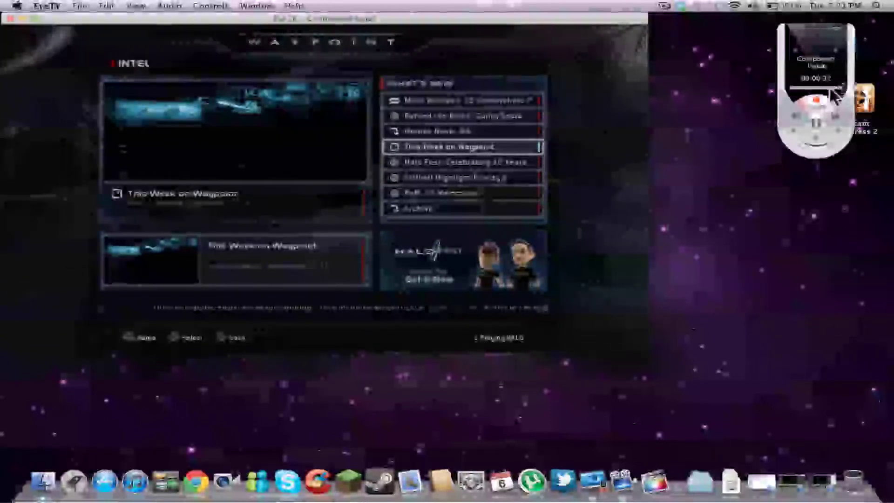
{"action": "left_click", "coordinate": [821, 110]}
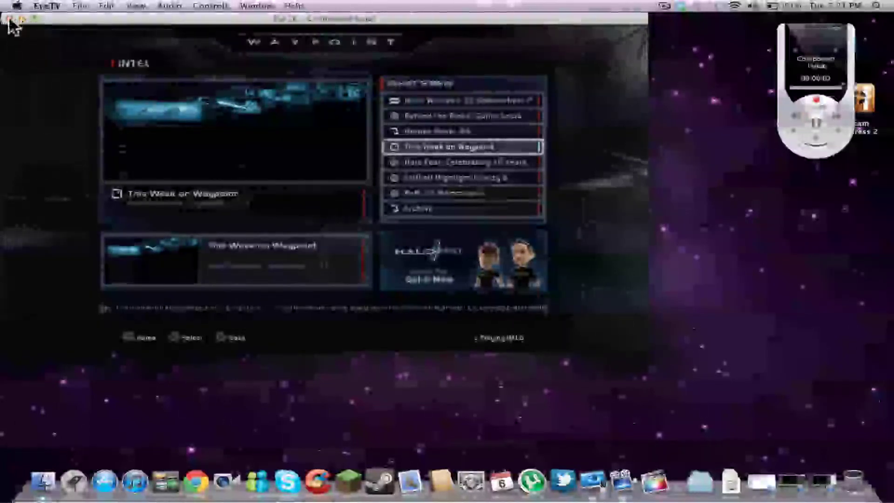
Step: Close the live video window, nudge the remote right, and open the Programs library
{"action": "left_click", "coordinate": [10, 19]}
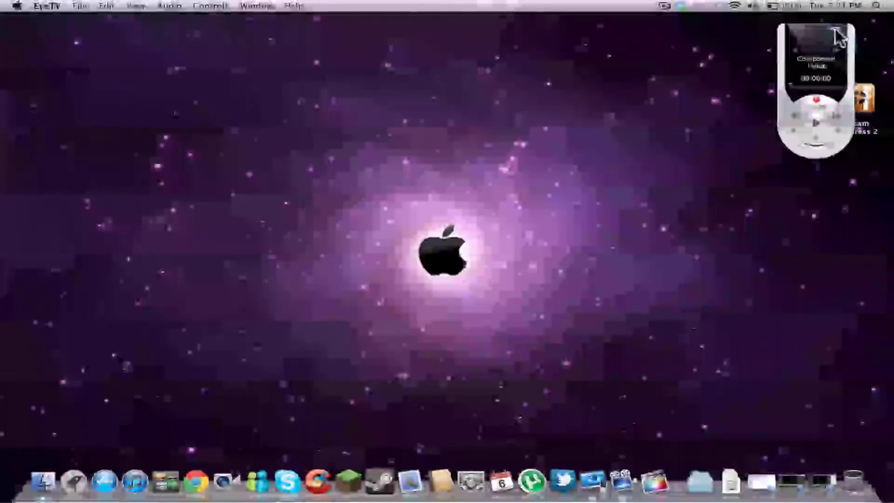
{"action": "mouse_move", "coordinate": [839, 35]}
{"action": "left_click_drag", "start_coordinate": [836, 34], "coordinate": [847, 34]}
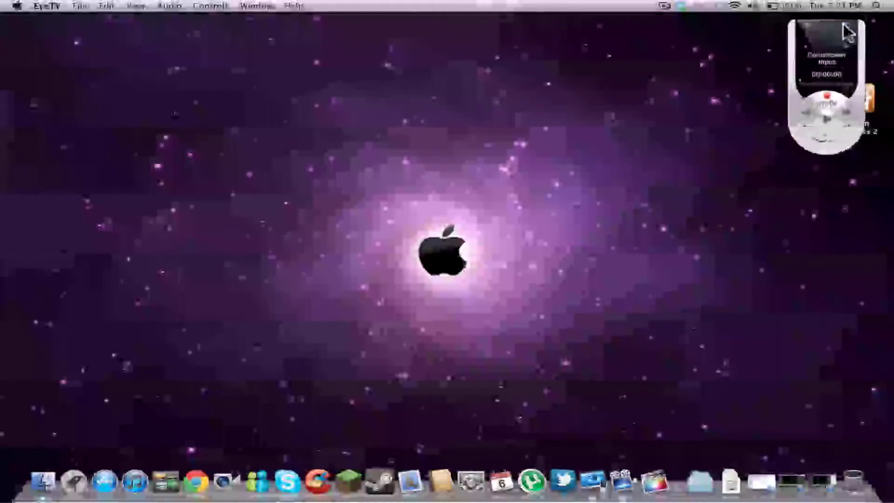
{"action": "left_click", "coordinate": [845, 27]}
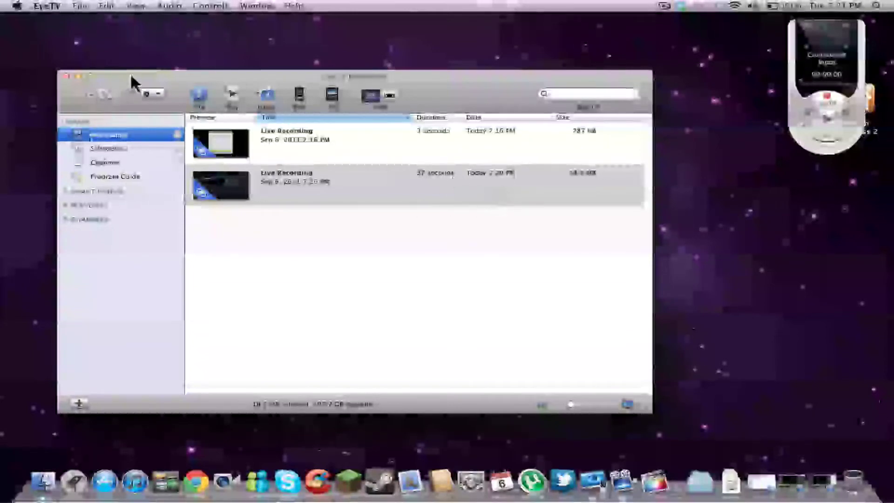
Step: Reposition the Programs window and open the context menu for the 7:20 PM recording
{"action": "mouse_move", "coordinate": [133, 83]}
{"action": "left_mouse_down"}
{"action": "mouse_move", "coordinate": [153, 68]}
{"action": "mouse_move", "coordinate": [142, 56]}
{"action": "left_mouse_up"}
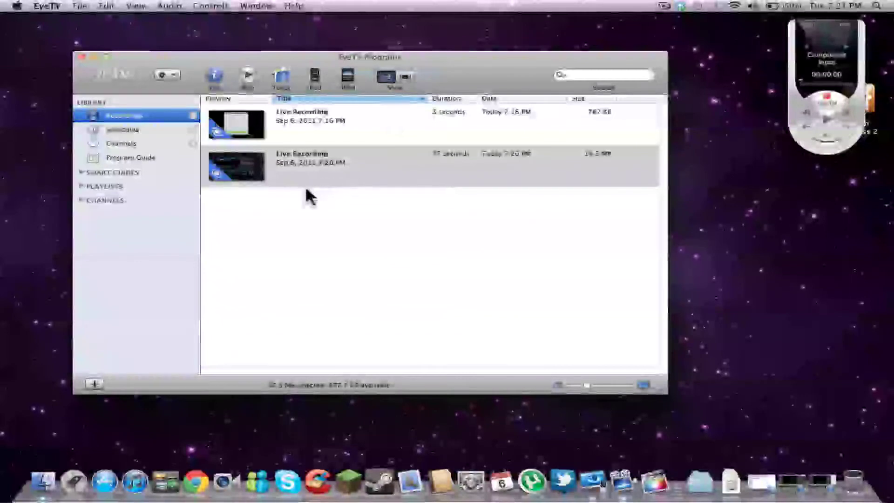
{"action": "right_click", "coordinate": [304, 166]}
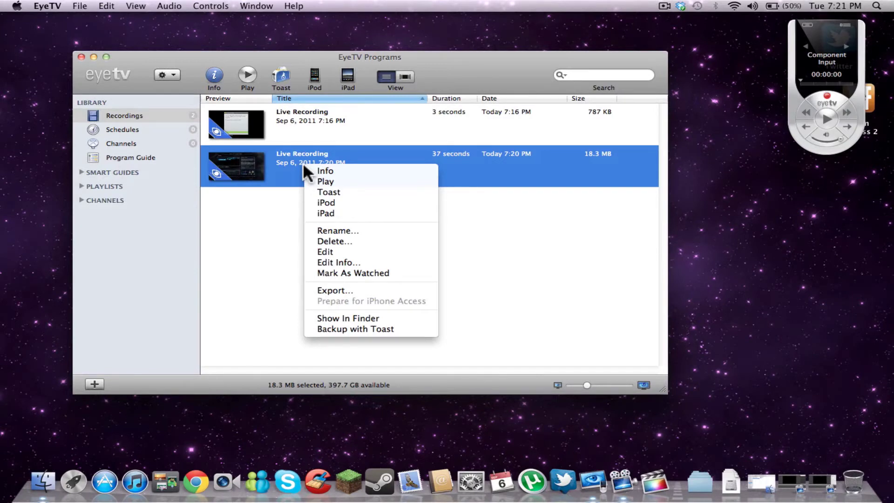
Step: Export the 7:20 PM recording as HDV 720p, named 'Test Video derp'
{"action": "left_click", "coordinate": [375, 291]}
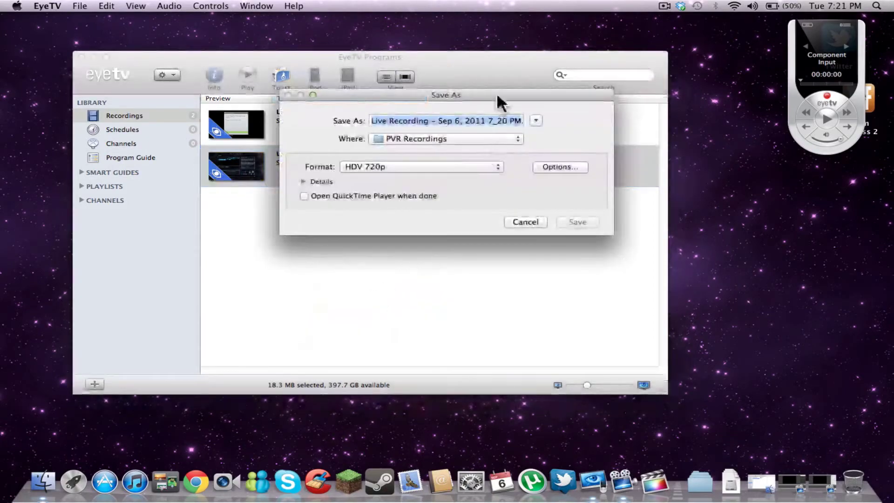
{"action": "left_click_drag", "start_coordinate": [500, 103], "coordinate": [418, 223]}
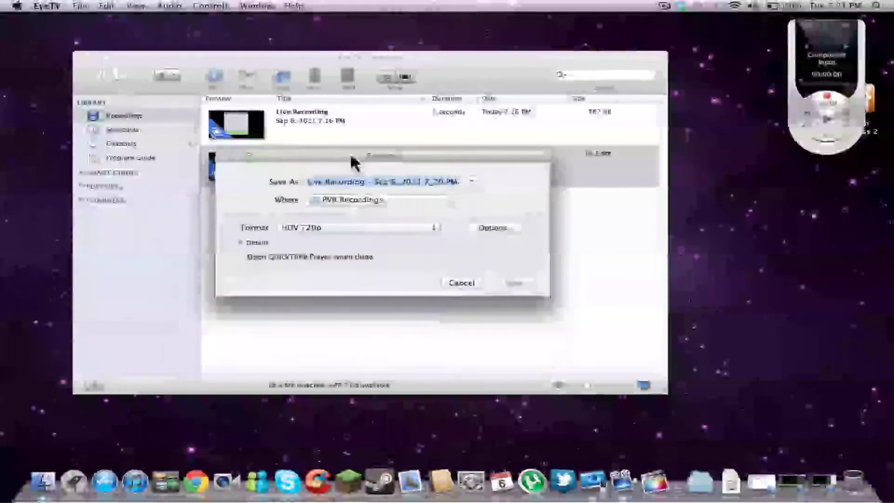
{"action": "left_click_drag", "start_coordinate": [333, 229], "coordinate": [360, 155]}
{"action": "left_click", "coordinate": [349, 211]}
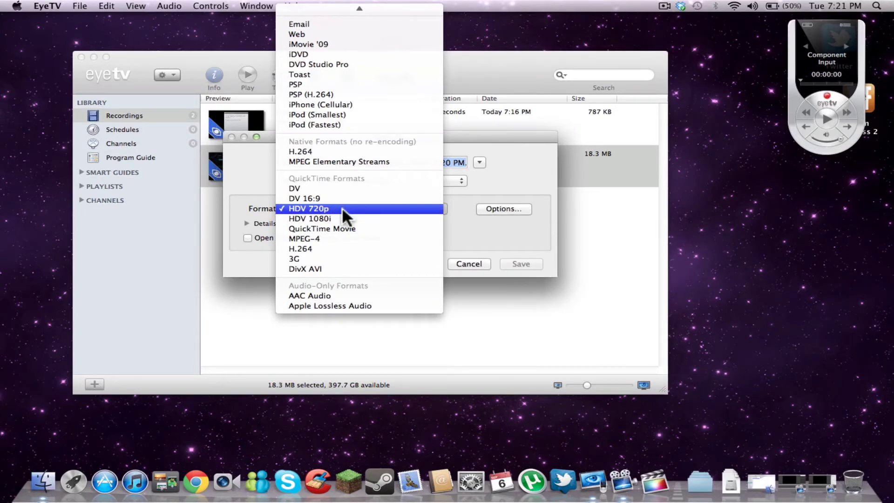
{"action": "left_click", "coordinate": [341, 207]}
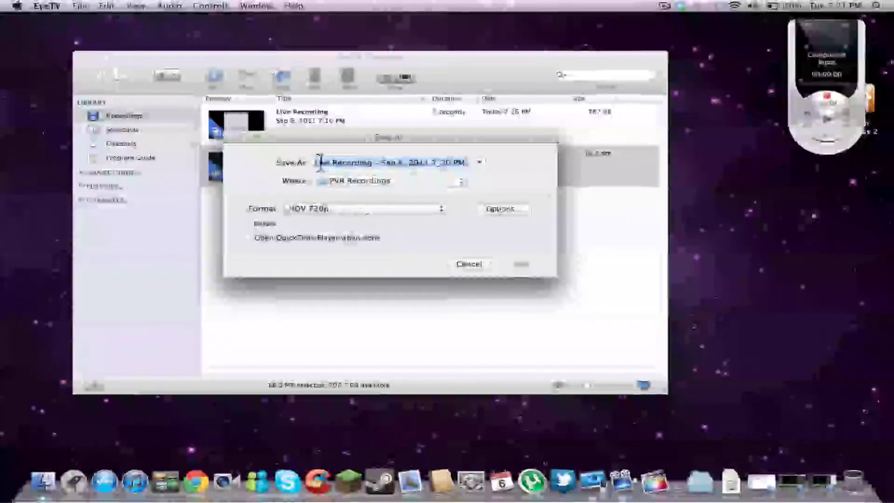
{"action": "left_click_drag", "start_coordinate": [319, 162], "coordinate": [553, 172]}
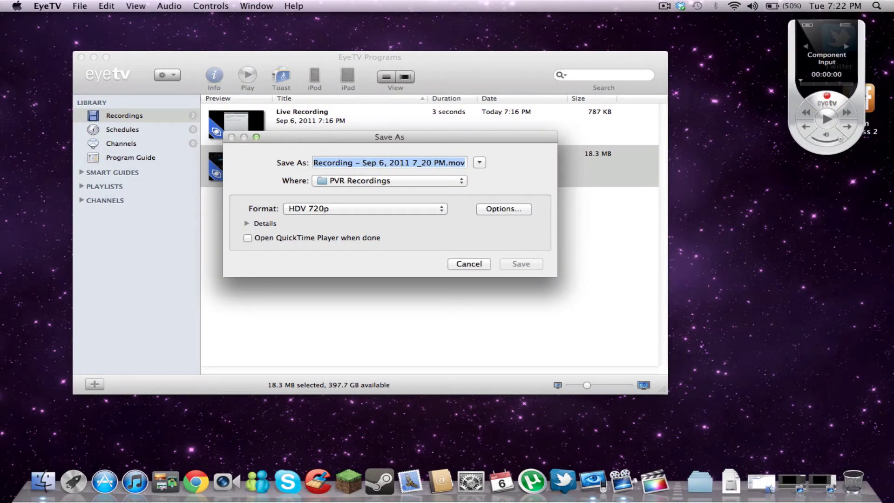
{"action": "type", "text": "Test Video derp"}
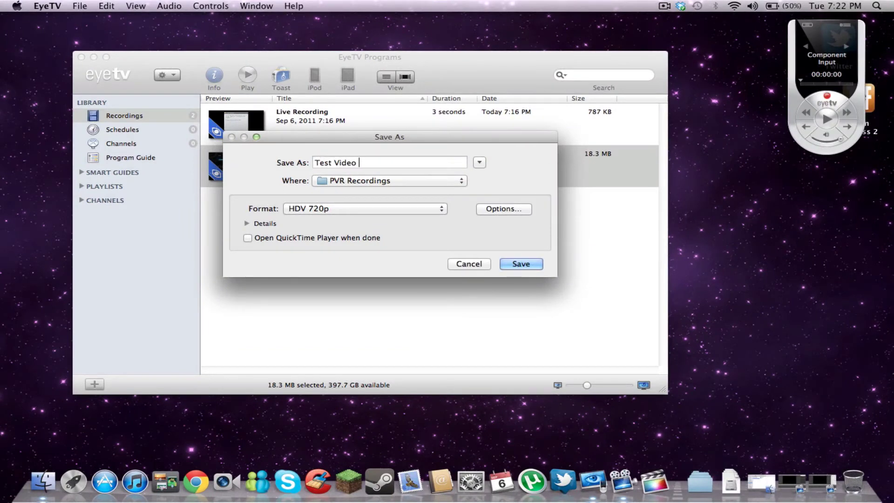
{"action": "left_click", "coordinate": [521, 264]}
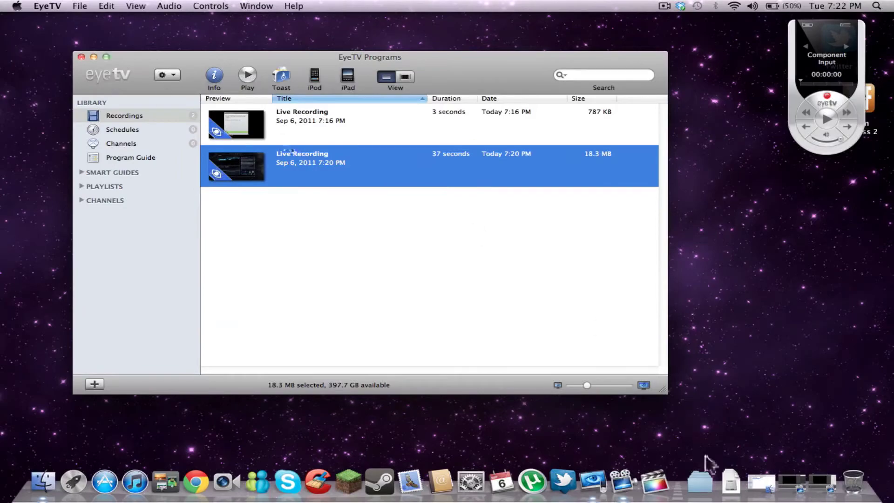
Step: Close the Programs library and find 'Test Video derp' in Finder's PVR Recordings folder
{"action": "left_click", "coordinate": [81, 57]}
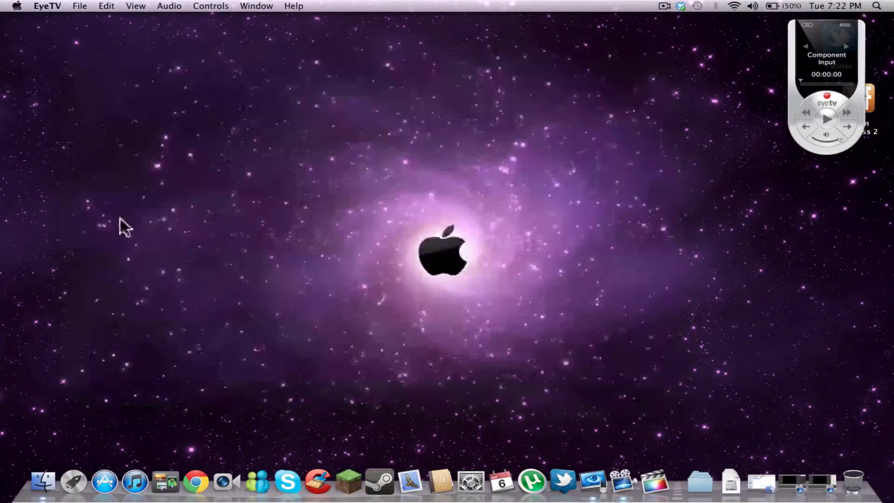
{"action": "left_click", "coordinate": [44, 482]}
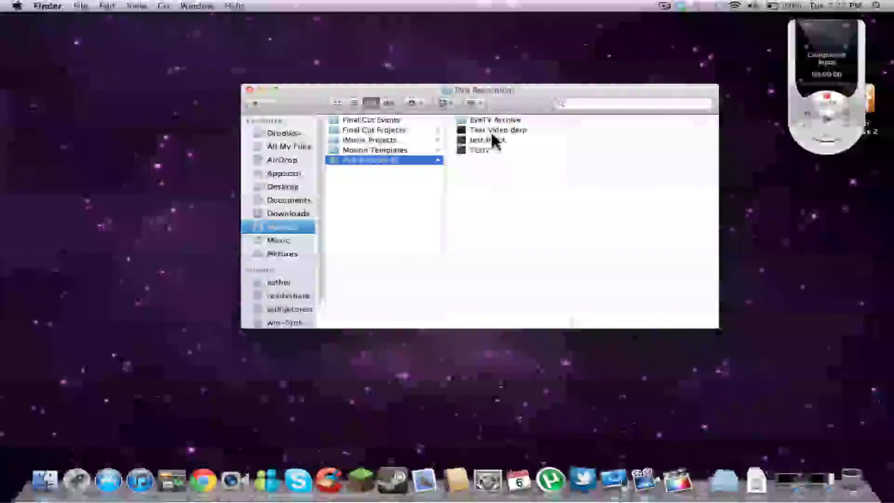
{"action": "left_click", "coordinate": [518, 139]}
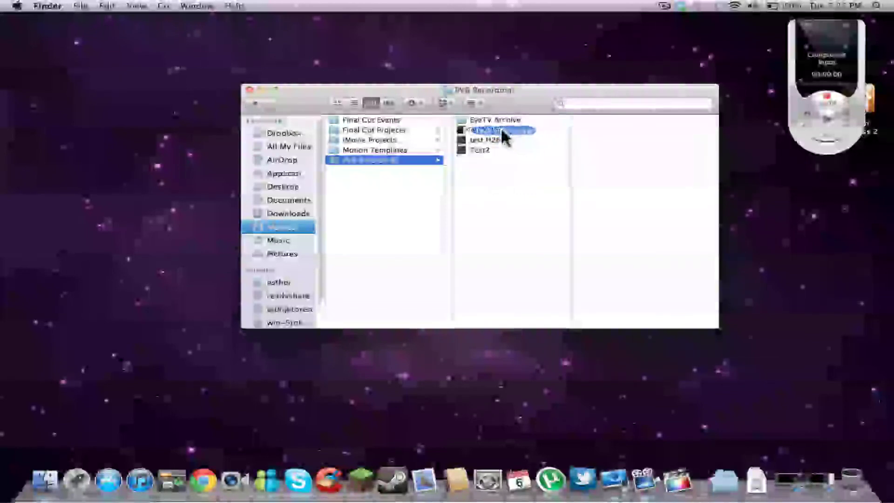
{"action": "key", "text": "Return"}
{"action": "left_click_drag", "start_coordinate": [489, 136], "coordinate": [514, 142]}
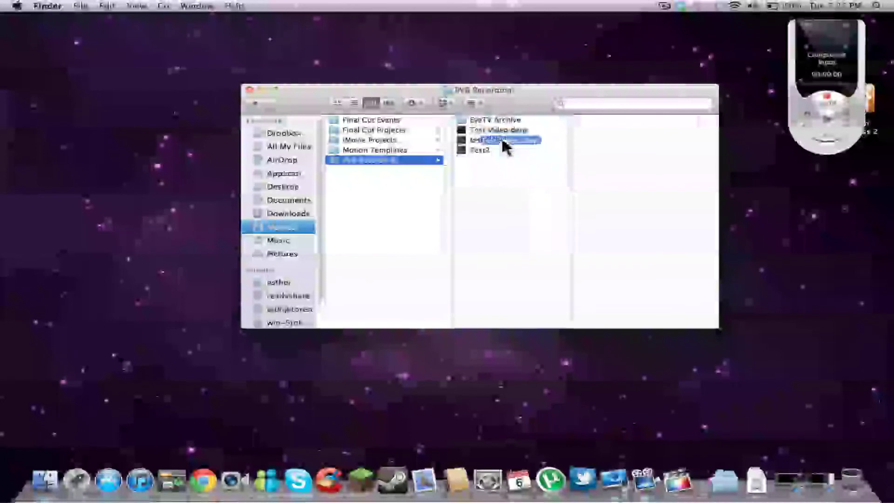
{"action": "left_click_drag", "start_coordinate": [514, 142], "coordinate": [510, 150]}
Step: Launch Final Cut Pro and delete the existing title clip from the timeline
{"action": "left_click", "coordinate": [677, 480]}
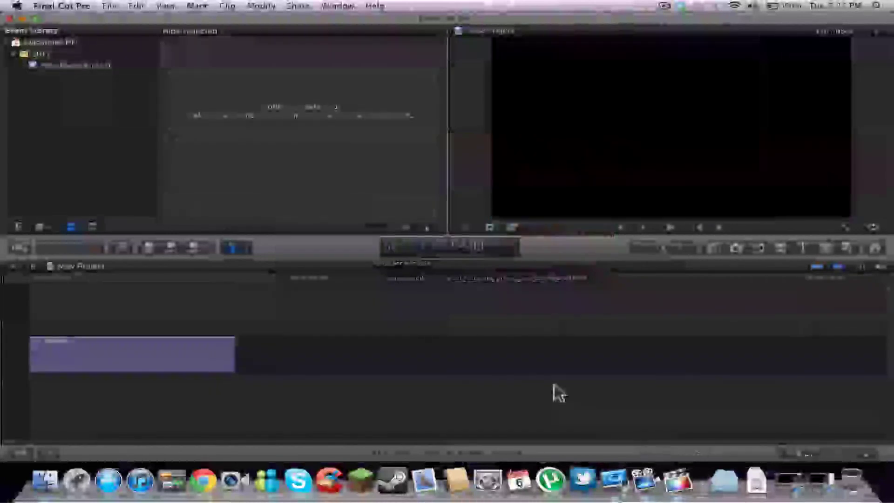
{"action": "left_click", "coordinate": [138, 362]}
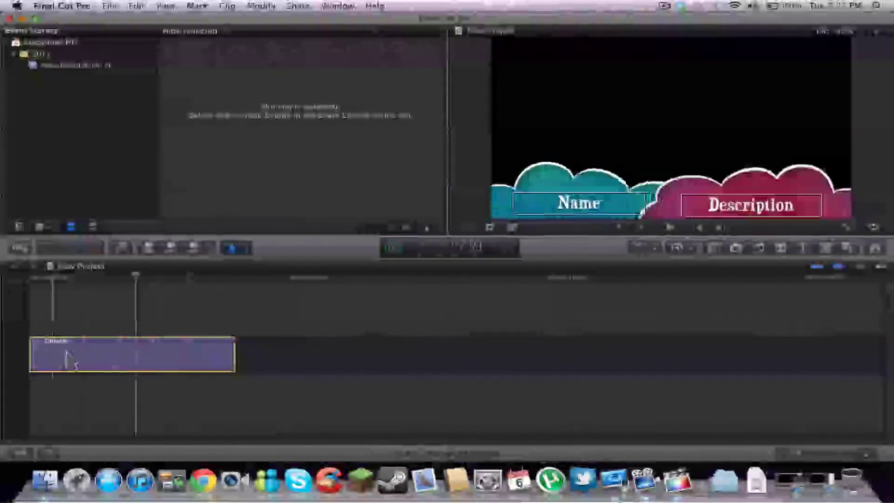
{"action": "key", "text": "Delete"}
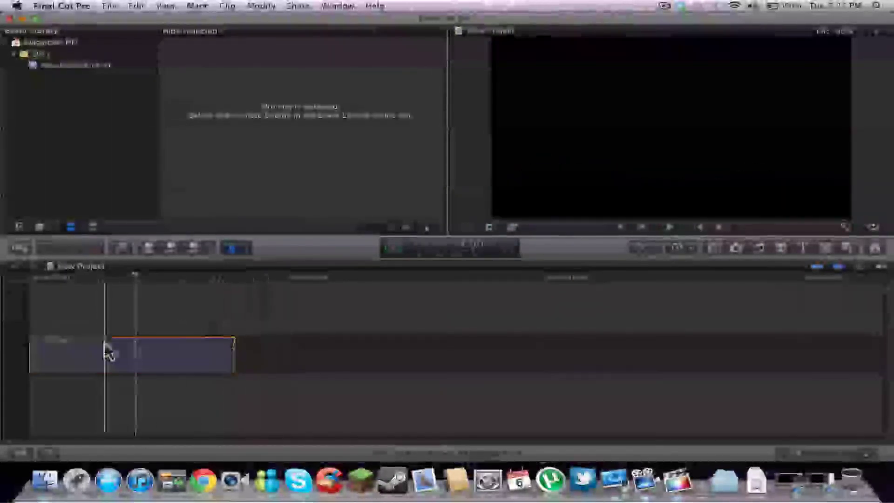
Step: Drag 'Test Video derp' from Finder onto the timeline start, hide Finder, and play it
{"action": "left_click", "coordinate": [45, 480]}
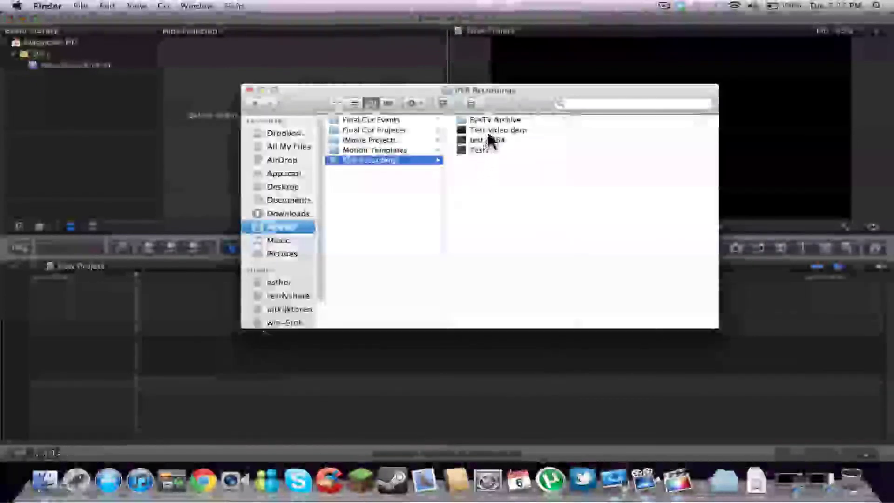
{"action": "left_click_drag", "start_coordinate": [490, 131], "coordinate": [21, 359]}
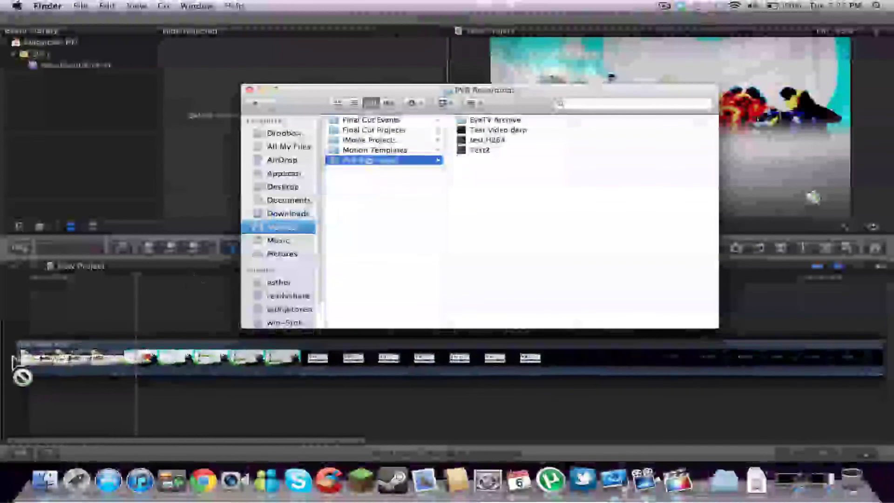
{"action": "left_click_drag", "start_coordinate": [21, 360], "coordinate": [39, 360]}
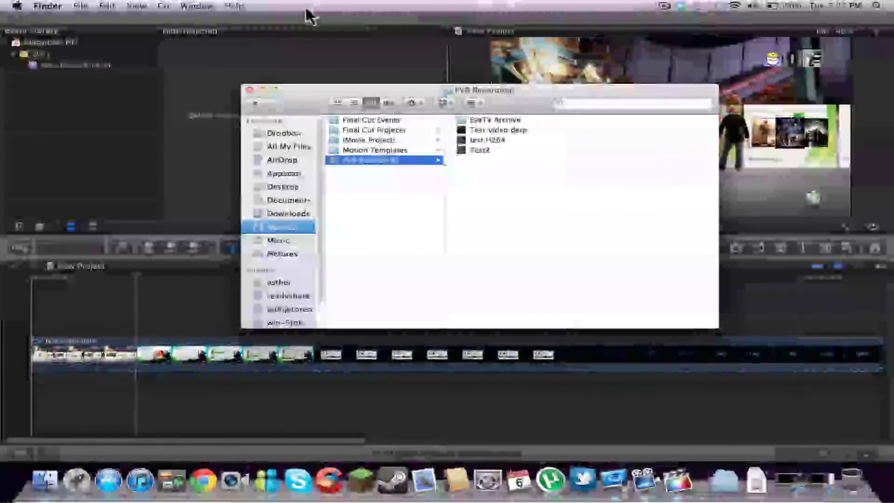
{"action": "left_click", "coordinate": [263, 89]}
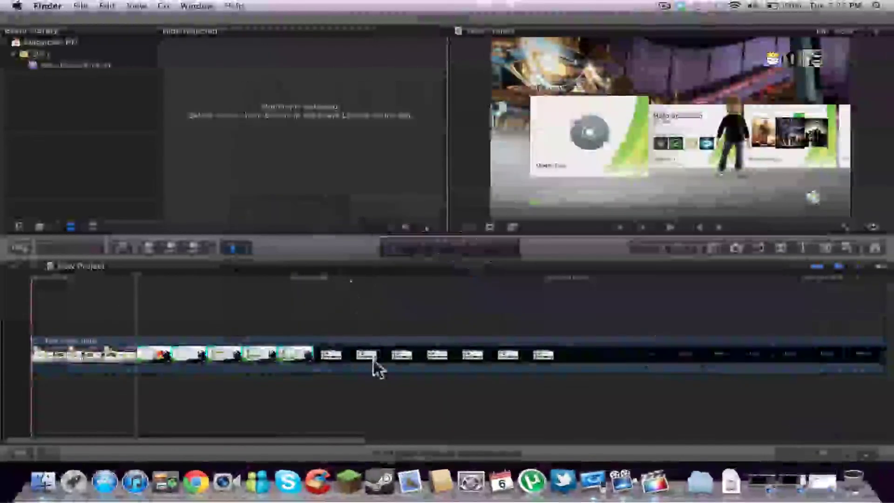
{"action": "left_click", "coordinate": [381, 362]}
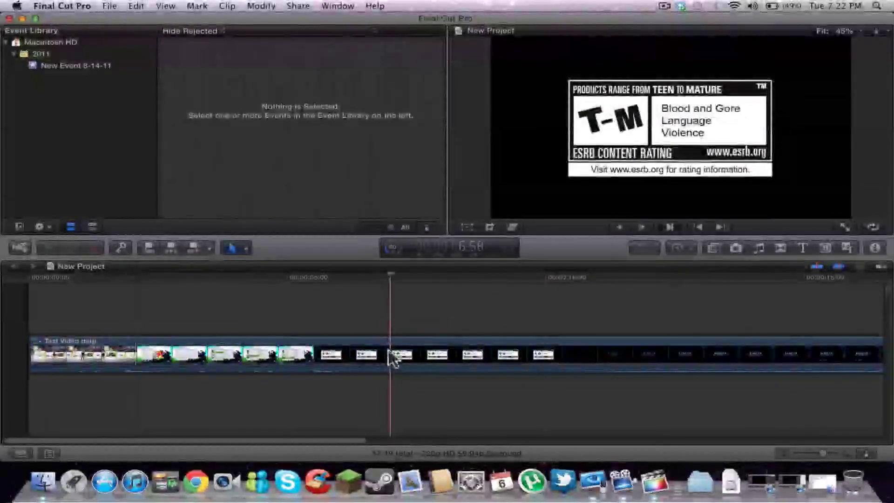
{"action": "key", "text": "space"}
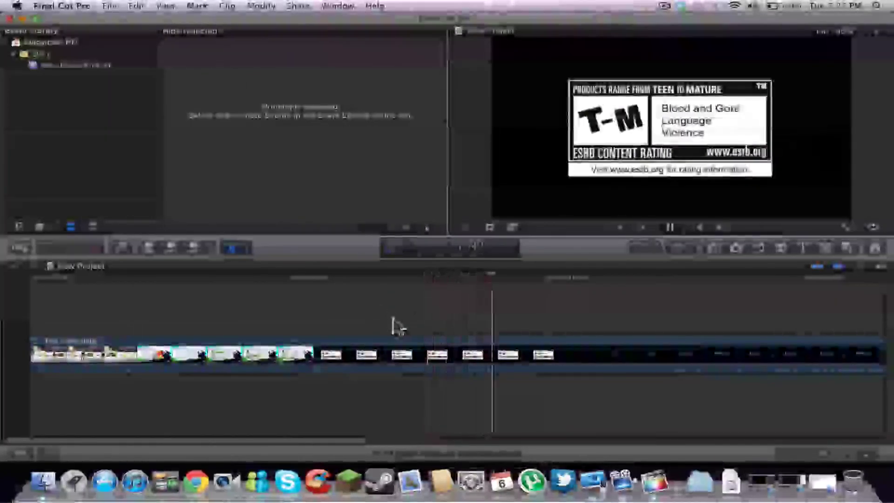
{"action": "left_click_drag", "start_coordinate": [811, 454], "coordinate": [775, 445]}
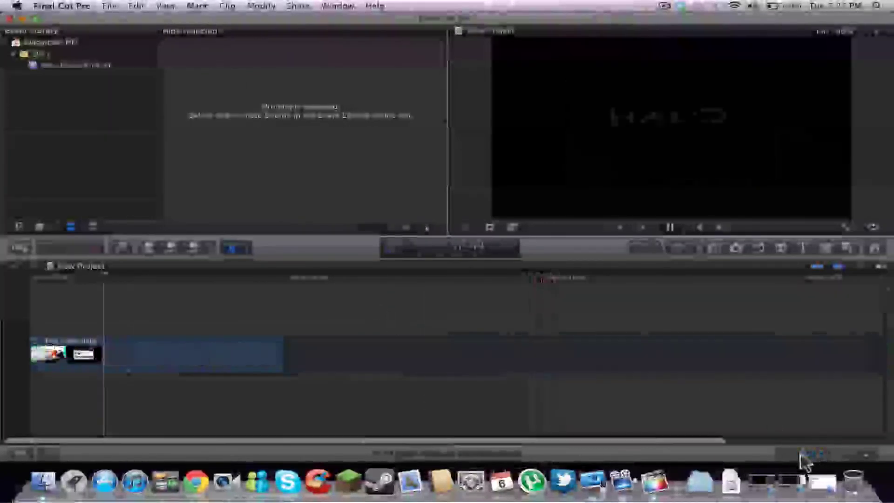